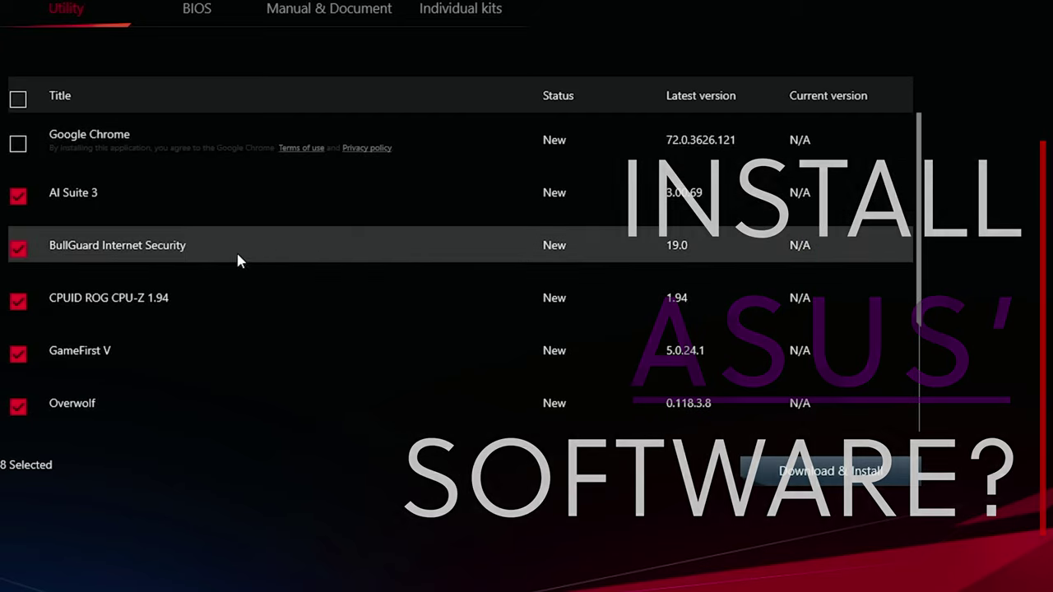
# Deselect BullGuard Internet Security in the list of utilities to download.
pyautogui.click(13, 251)
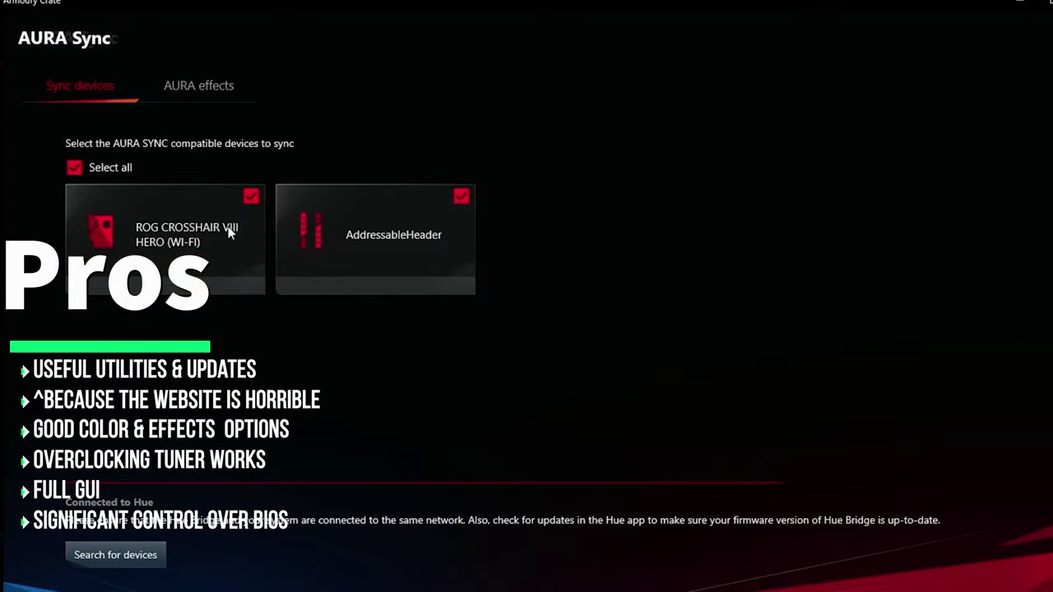
# Examine the AURA Sync basic effects, including Rainbow, and the compatible devices available for syncing.
pyautogui.click(206, 84)
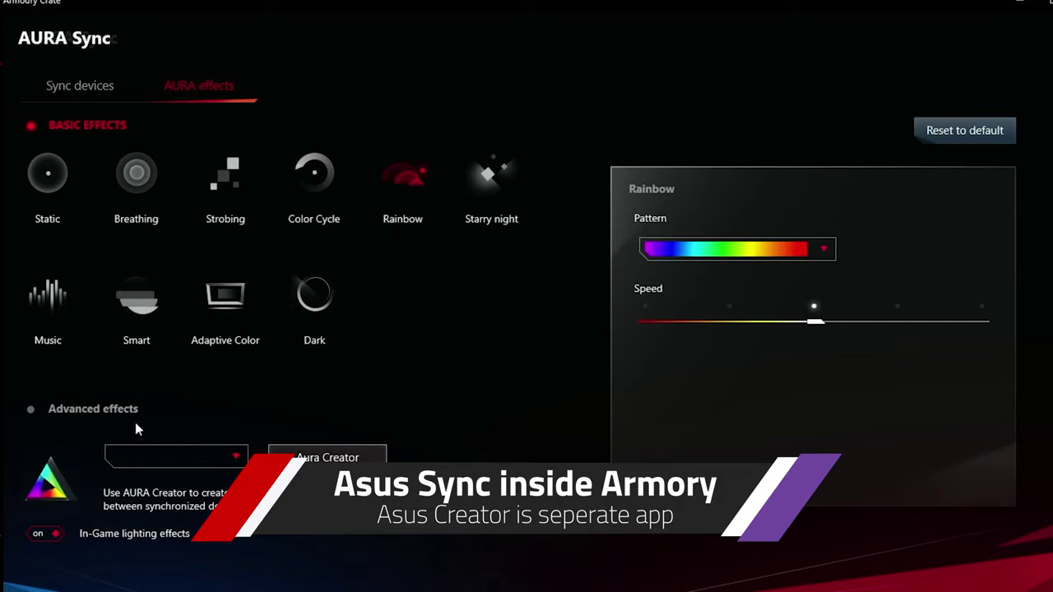
pyautogui.click(417, 182)
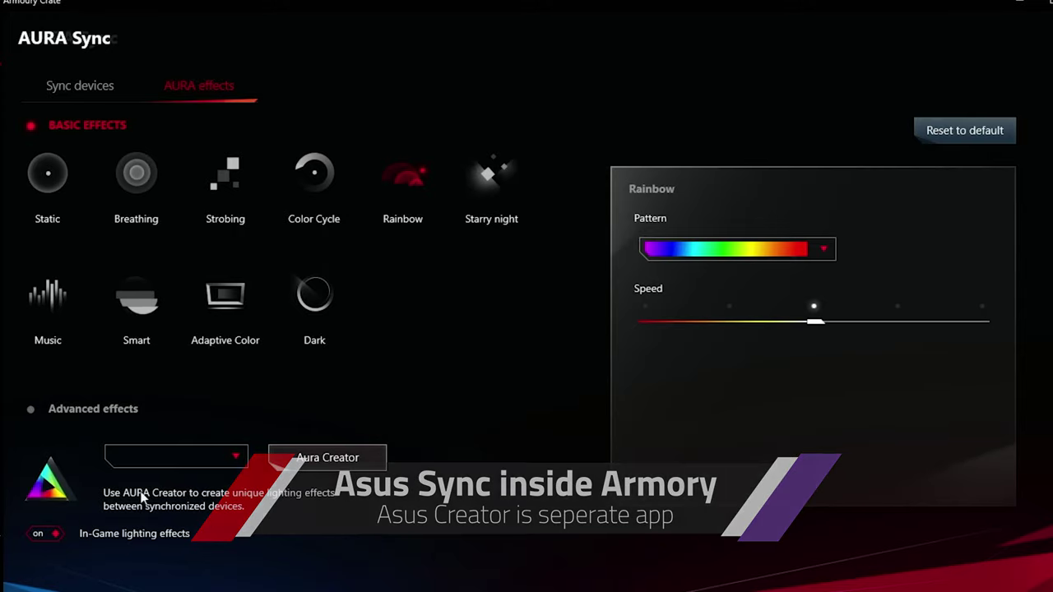
pyautogui.click(84, 90)
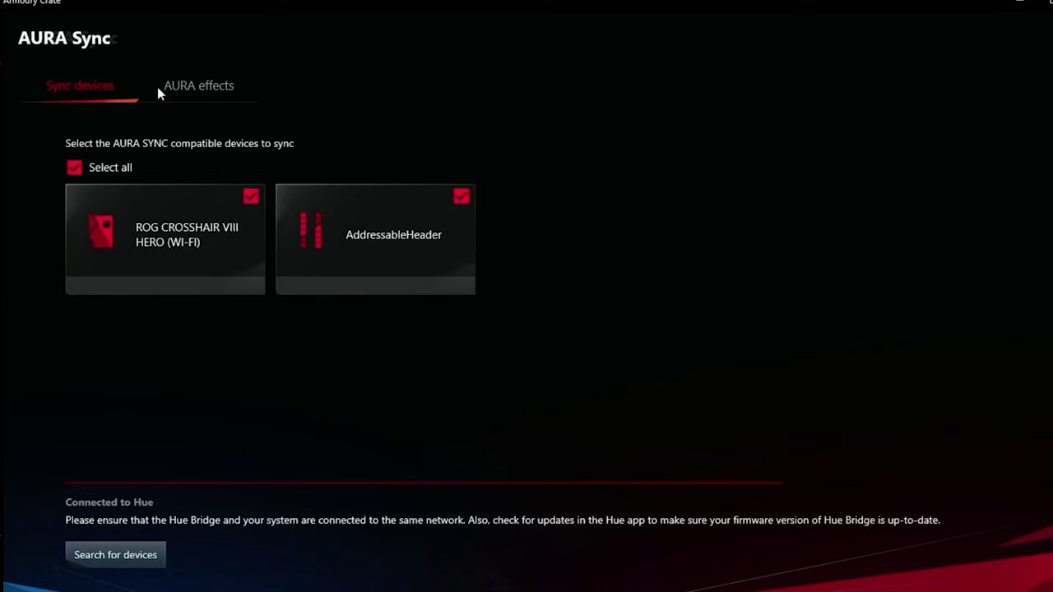
pyautogui.click(159, 91)
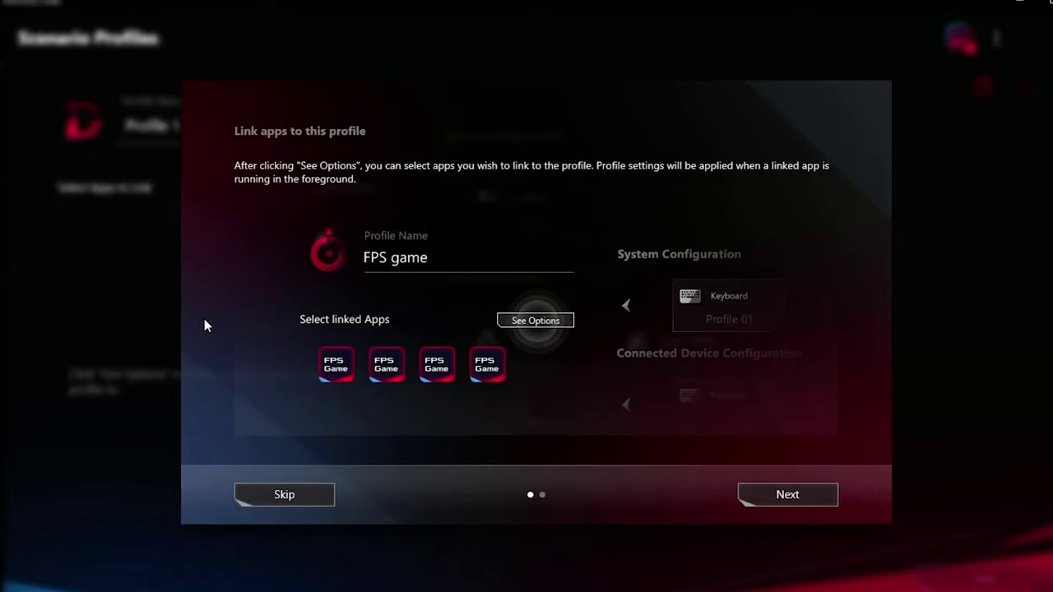
# Go through the Scenario Profiles introduction on linked apps and custom configurations, and finish it.
pyautogui.click(783, 496)
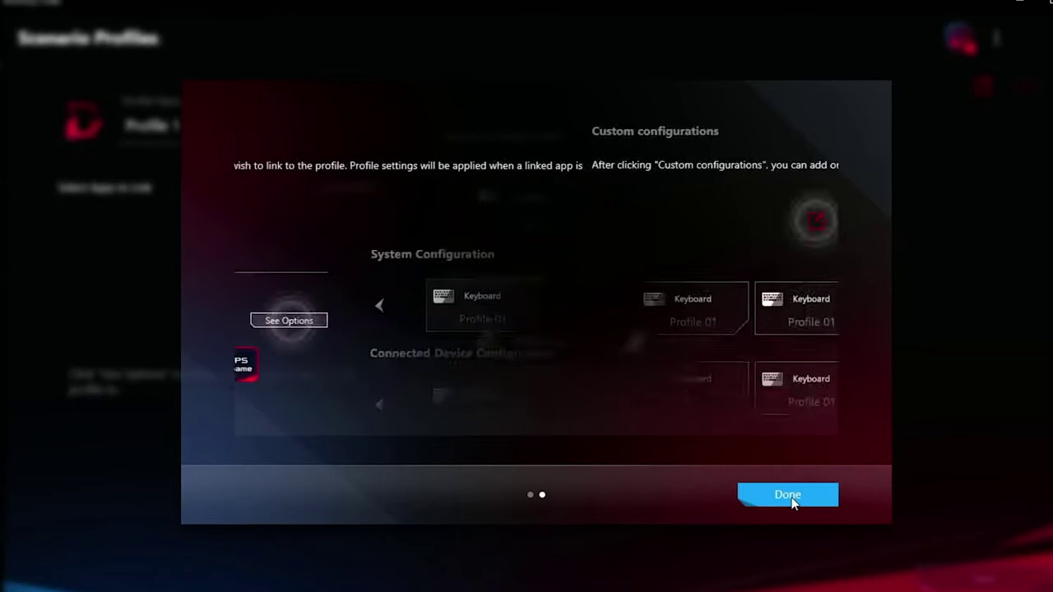
pyautogui.click(788, 496)
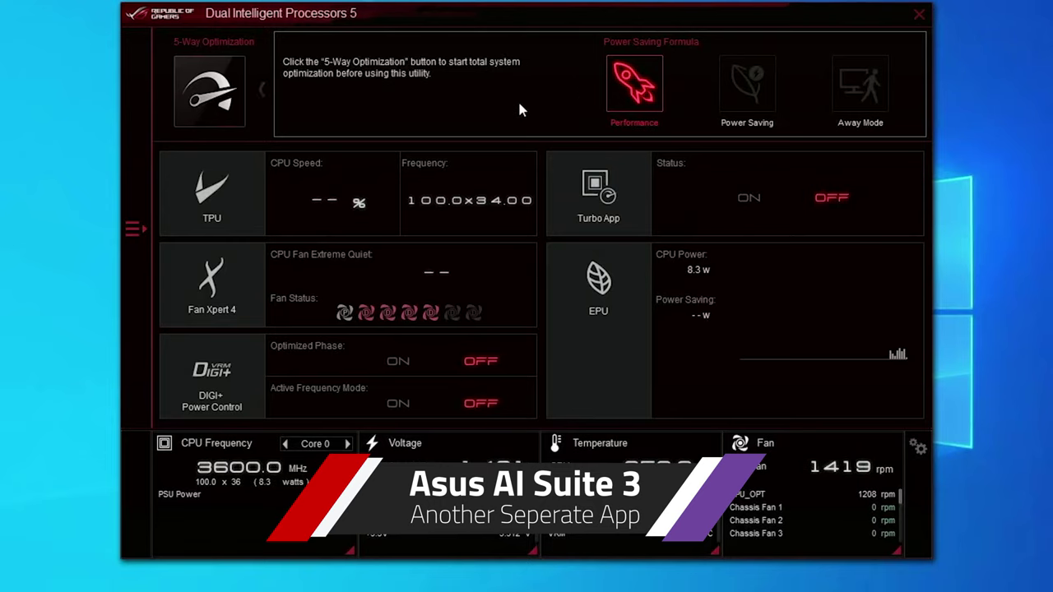
# In AI Suite 3, view the Turbo App settings and return to the Dual Intelligent Processors 5 overview.
pyautogui.click(739, 221)
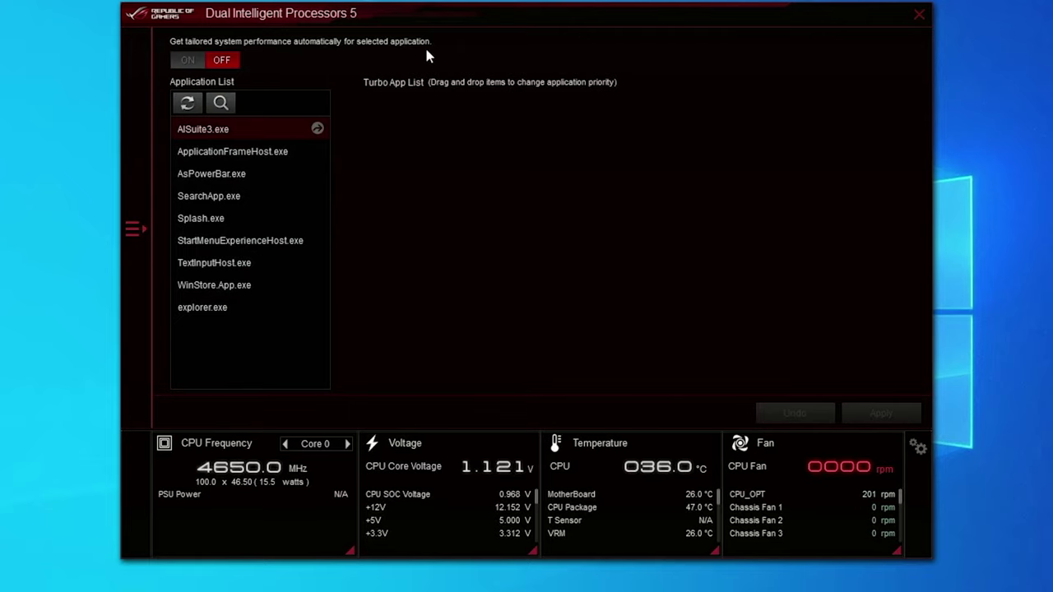
pyautogui.click(137, 233)
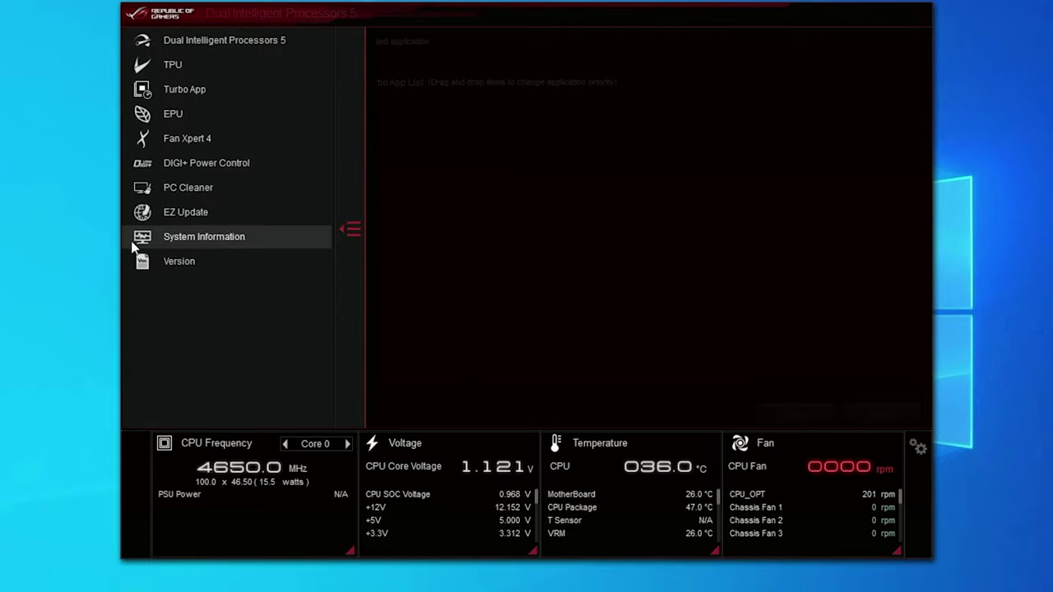
pyautogui.click(183, 46)
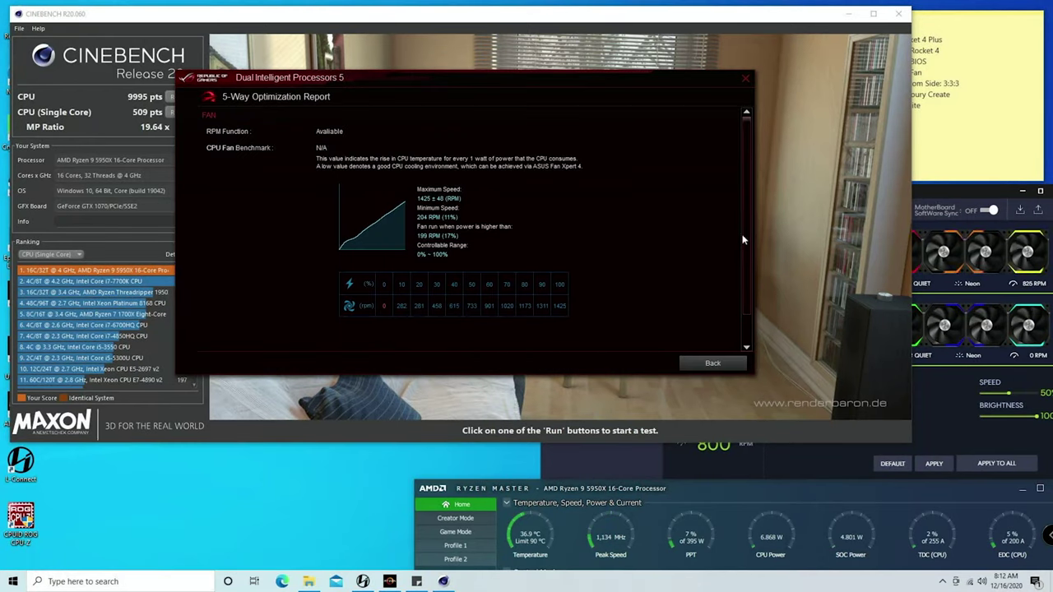
# Examine the fan section of the 5-Way Optimization Report.
pyautogui.moveTo(741, 239); pyautogui.dragTo(741, 306)
pyautogui.click(431, 330)
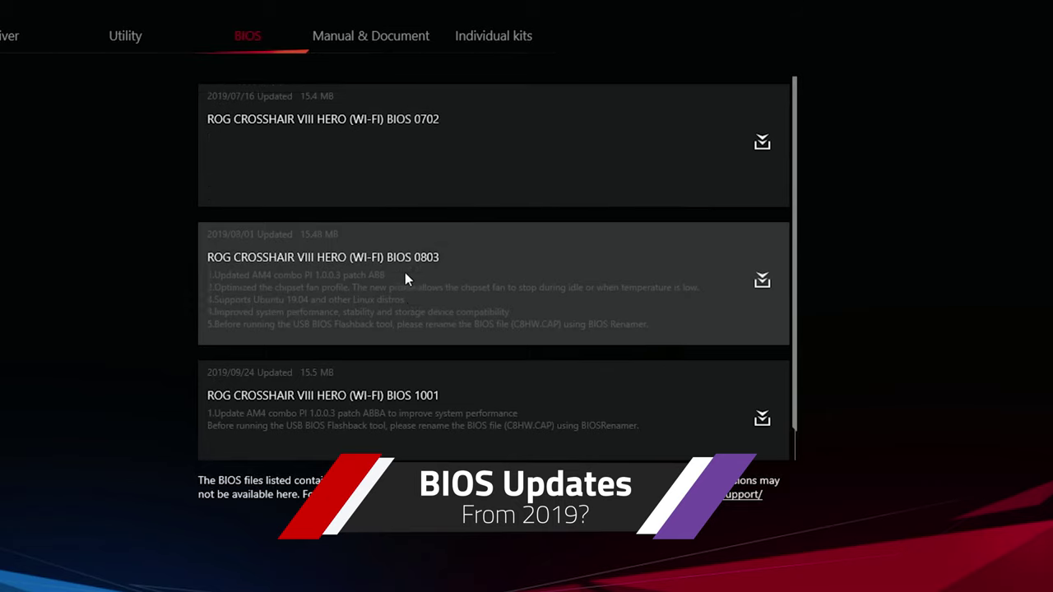
# Switch to Armoury Crate and look through the BIOS versions offered for the ROG Crosshair VIII Hero (Wi-Fi).
pyautogui.scroll(-1, 407, 280)
pyautogui.scroll(1, 311, 370)
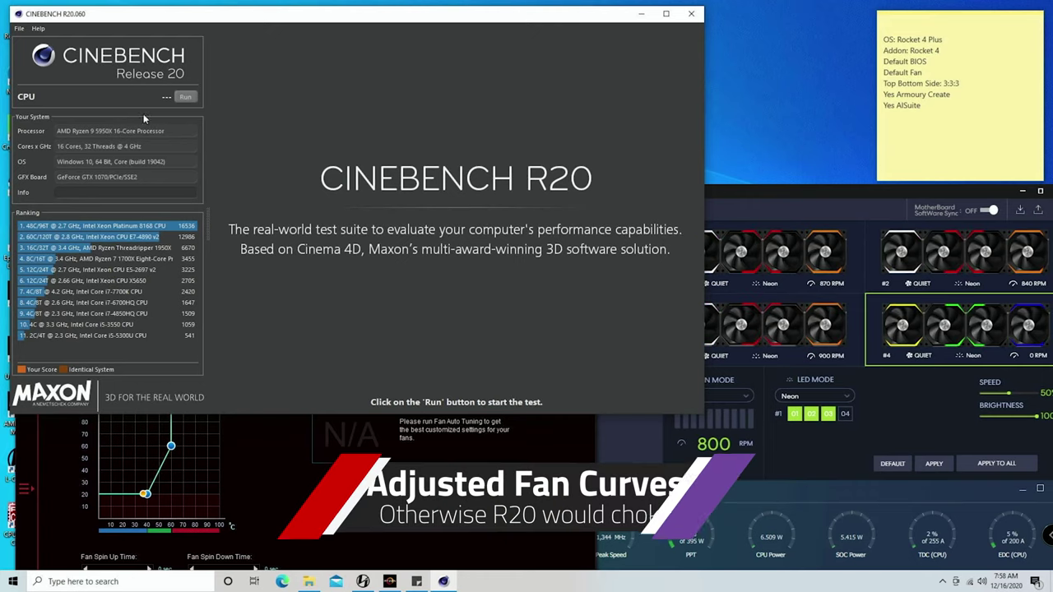
# Switch to Cinebench R20 and run the CPU render test.
pyautogui.click(188, 97)
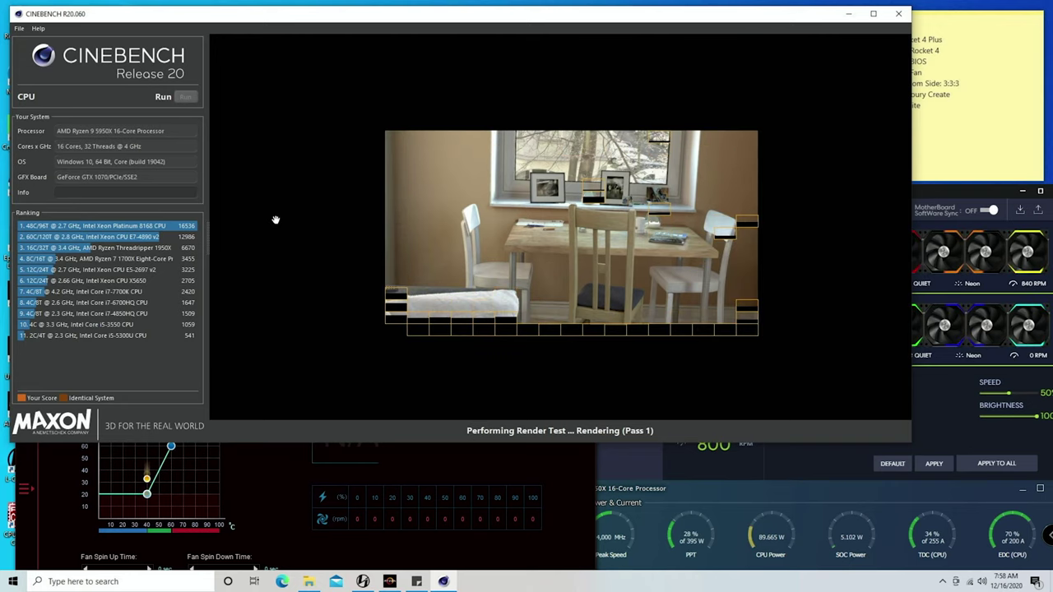
pyautogui.click(717, 500)
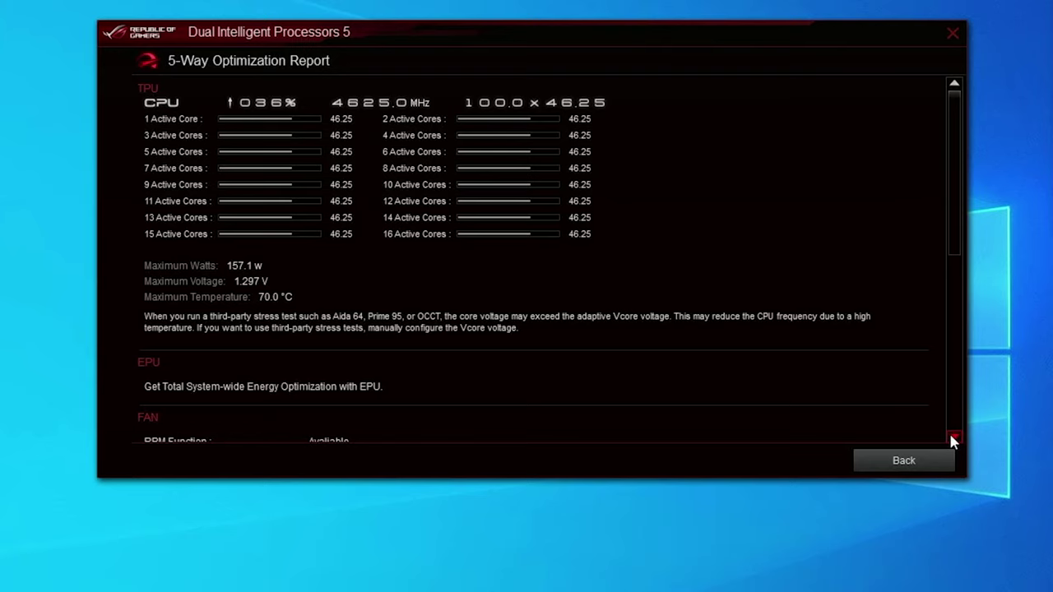
# Read the 5-Way Optimization Report from the TPU section through the fan data, and leave the report.
pyautogui.scroll(-3, 954, 440)
pyautogui.scroll(-6, 952, 443)
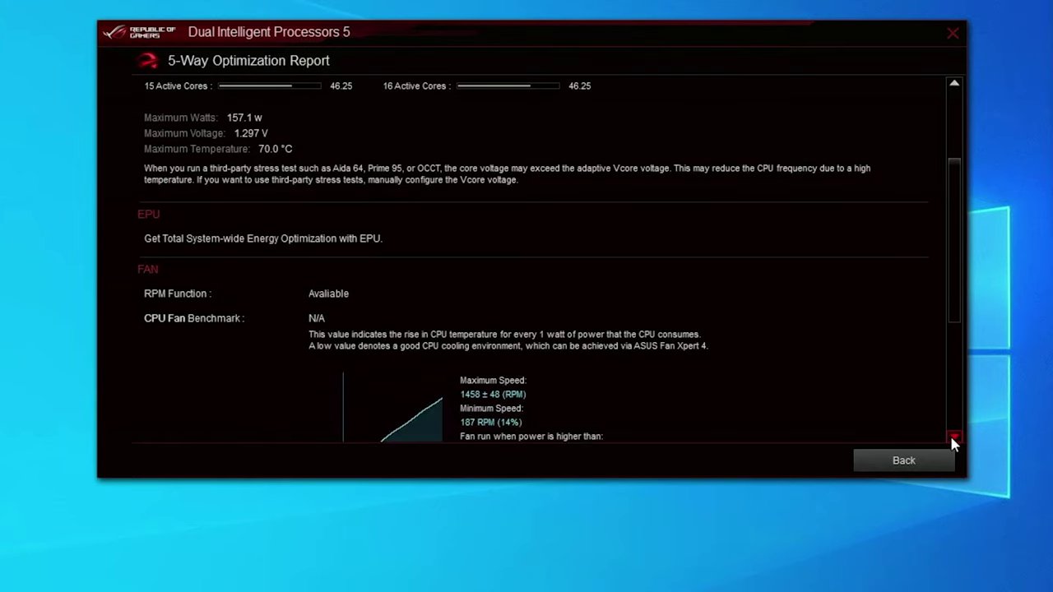
pyautogui.scroll(-3, 952, 443)
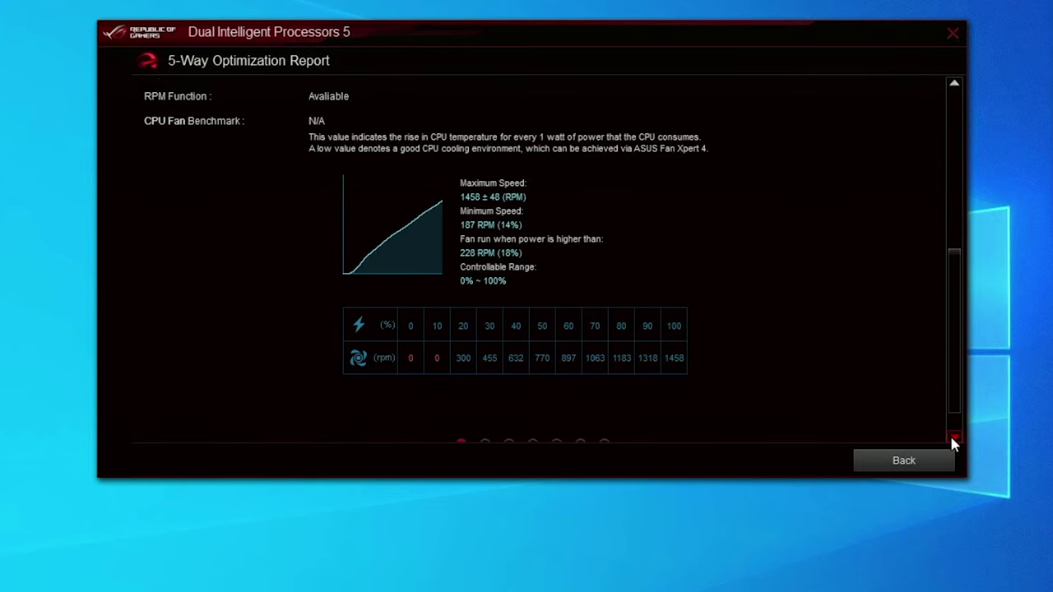
pyautogui.click(905, 461)
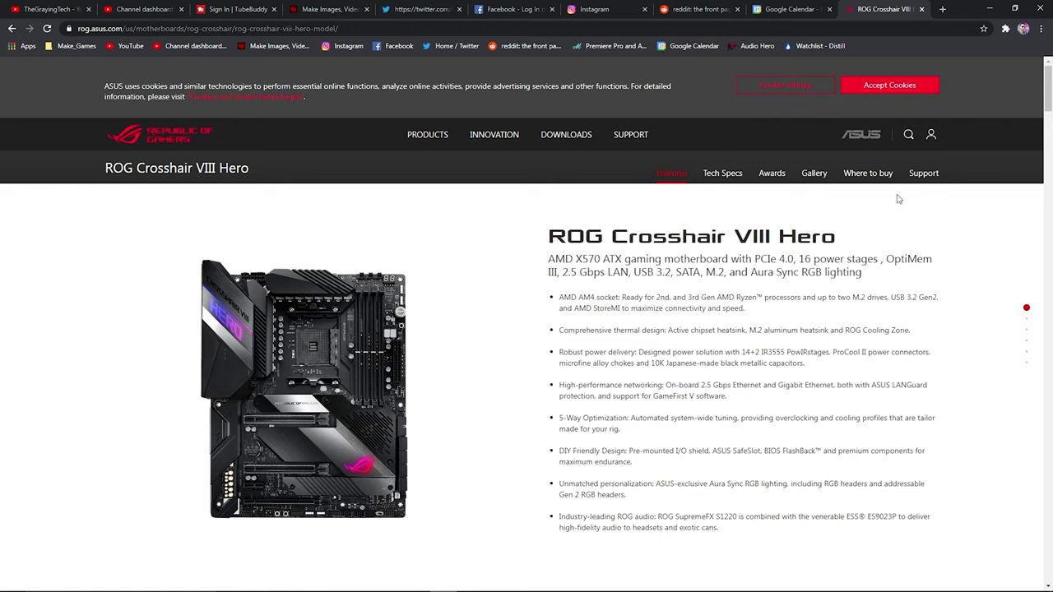
# On the ROG Crosshair VIII Hero web page, open the Driver & Tools support downloads for Windows 10 64-bit.
pyautogui.click(924, 175)
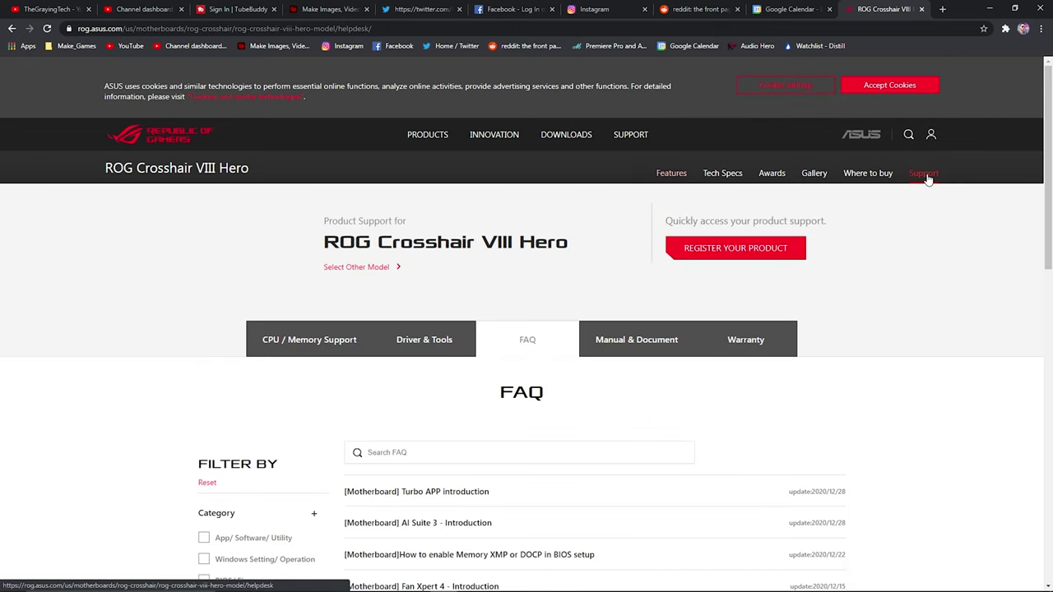
pyautogui.click(425, 343)
pyautogui.click(512, 516)
pyautogui.click(510, 548)
pyautogui.scroll(-8, 913, 473)
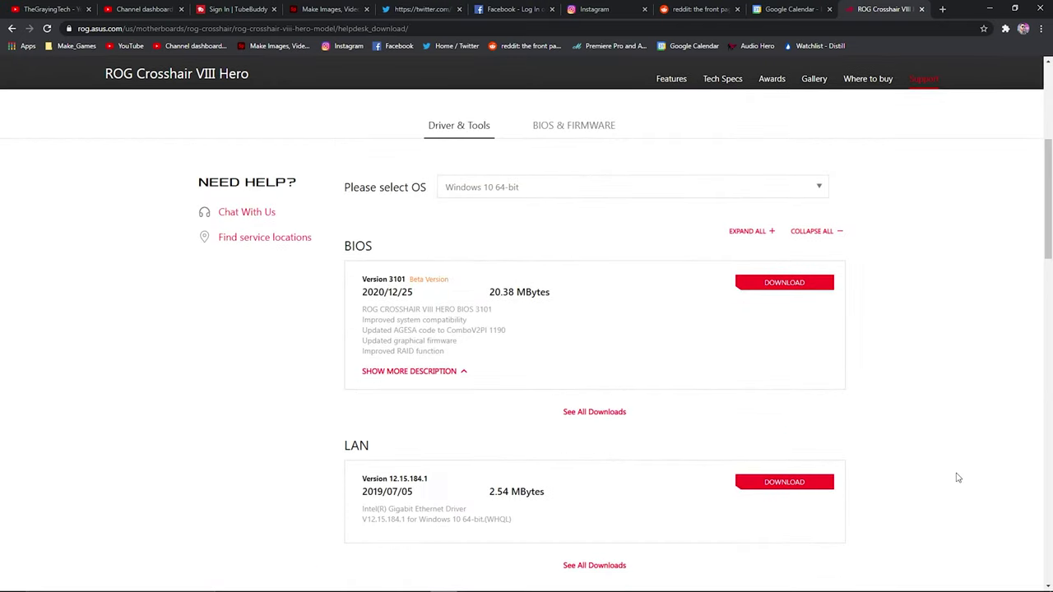
# Find the Armoury Crate Uninstall Tool among the support downloads and show all Armoury Crate utility downloads.
pyautogui.scroll(-7, 958, 478)
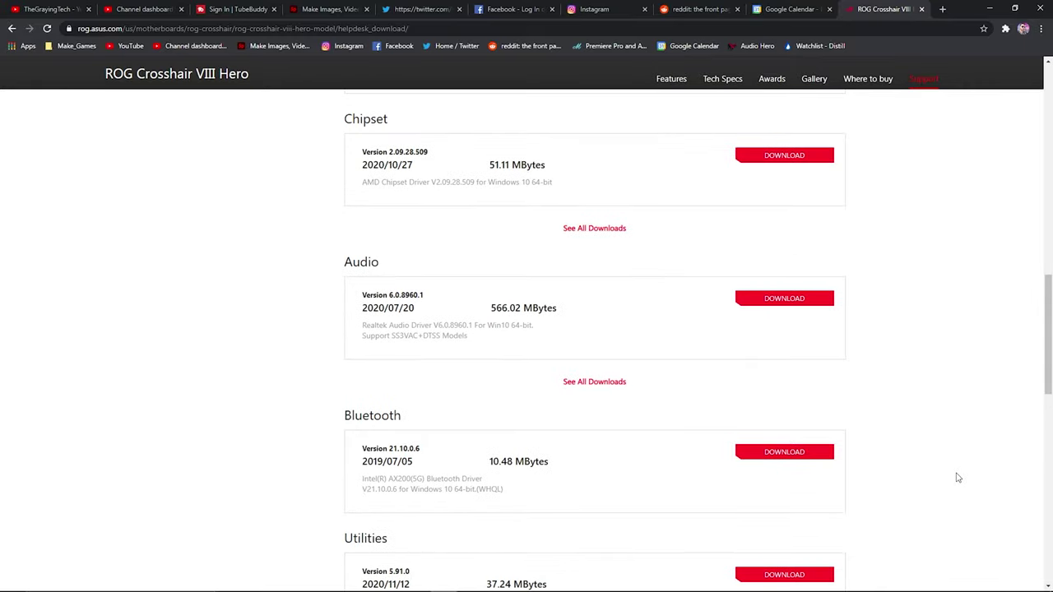
pyautogui.scroll(-5, 562, 475)
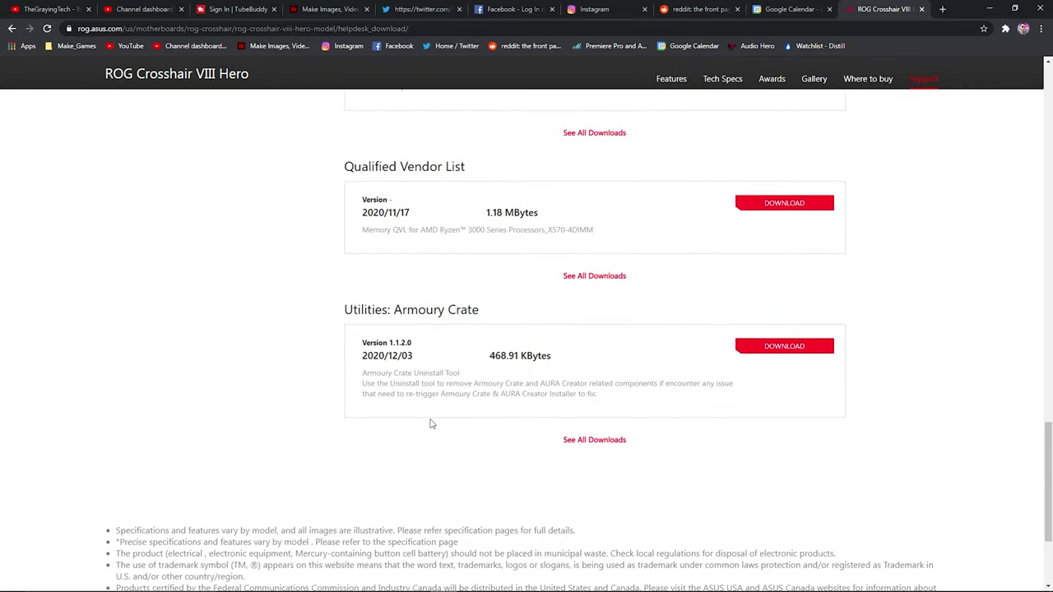
pyautogui.moveTo(363, 376); pyautogui.dragTo(474, 373)
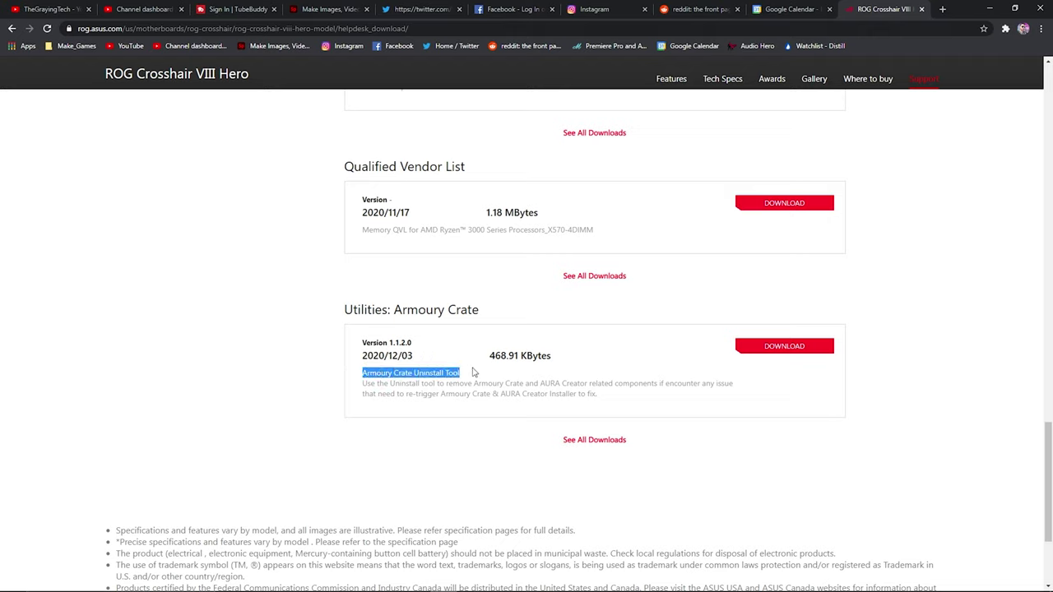
pyautogui.click(608, 444)
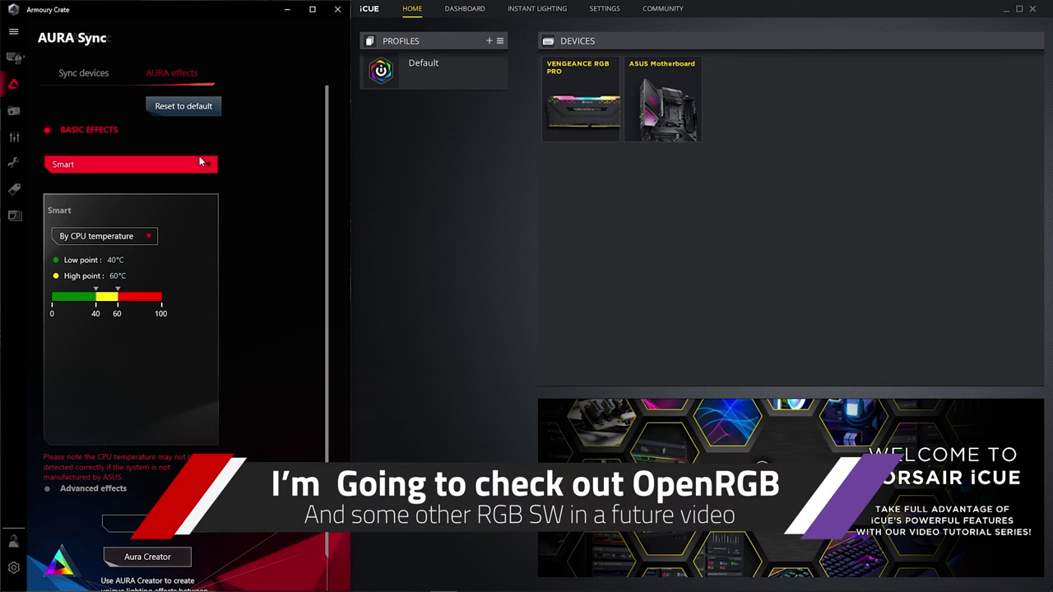
# Switch to Armoury Crate and try the Color Cycle and Breathing basic effects in AURA Sync.
pyautogui.click(123, 164)
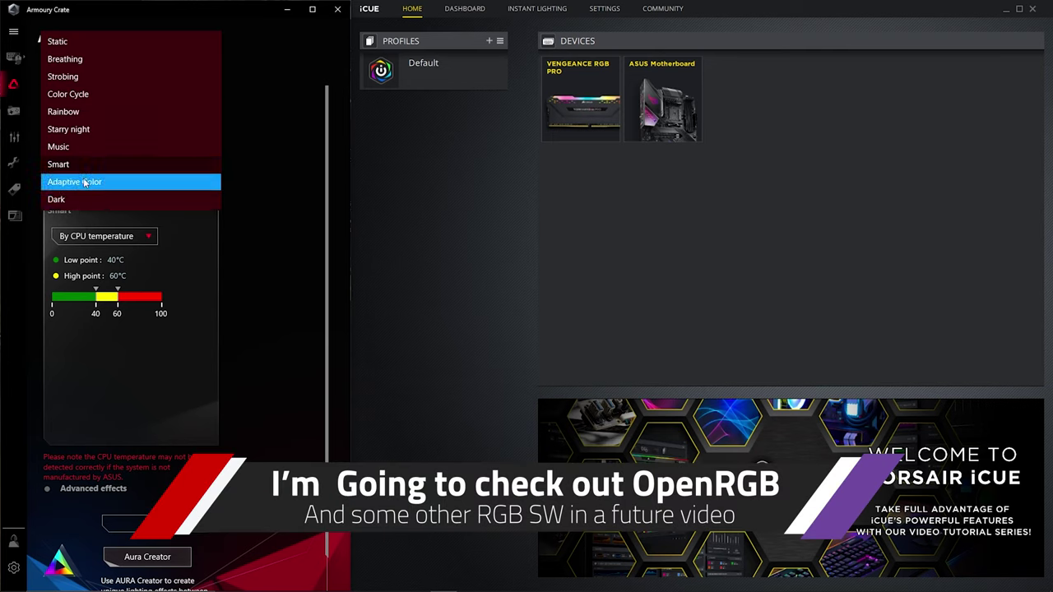
pyautogui.click(68, 100)
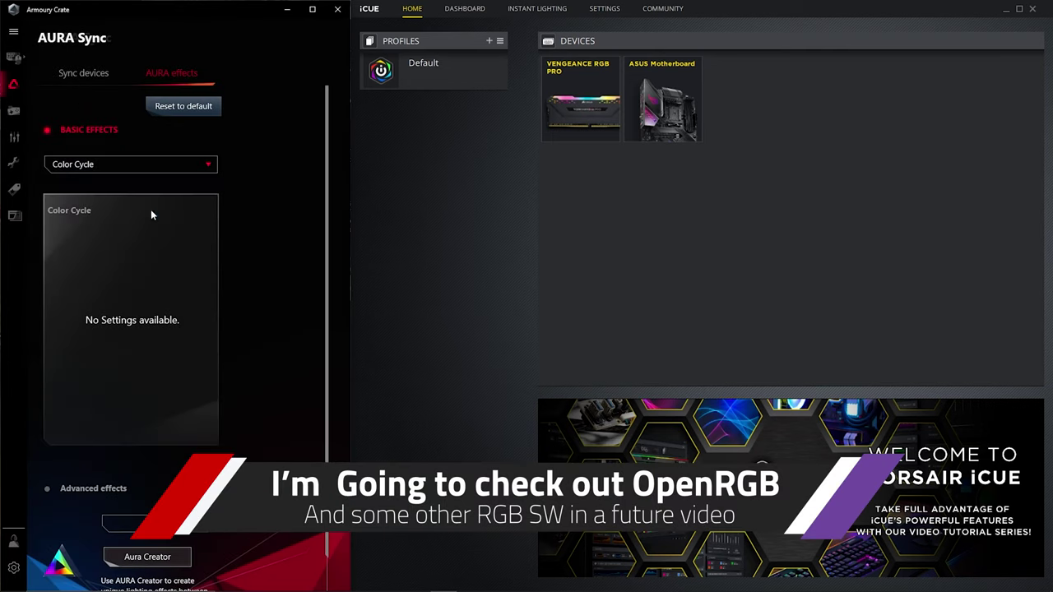
pyautogui.click(139, 167)
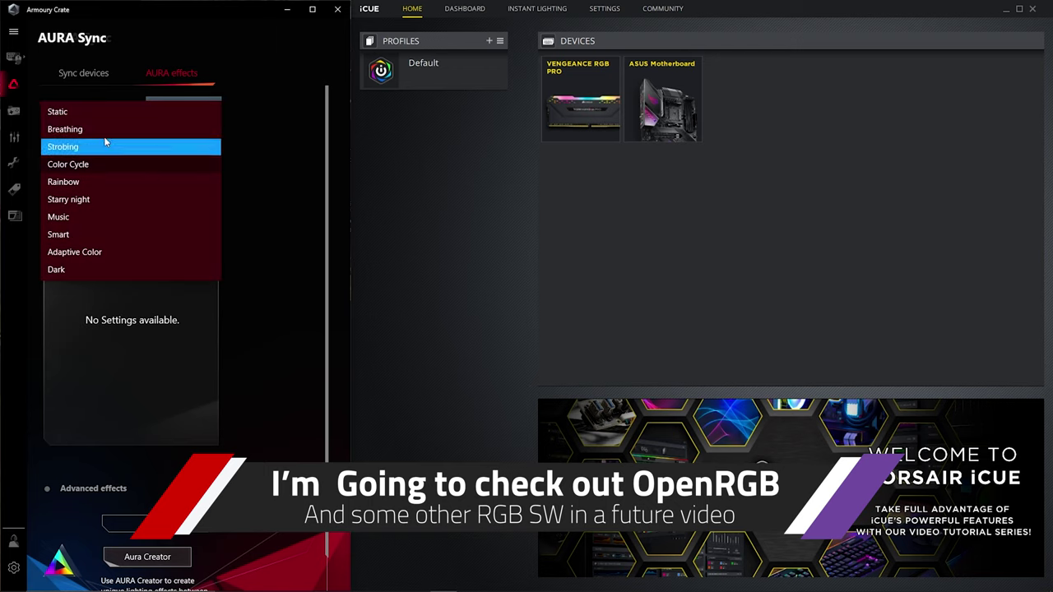
pyautogui.click(104, 137)
# Apply the Rainbow basic effect with the red-to-black pattern.
pyautogui.click(176, 164)
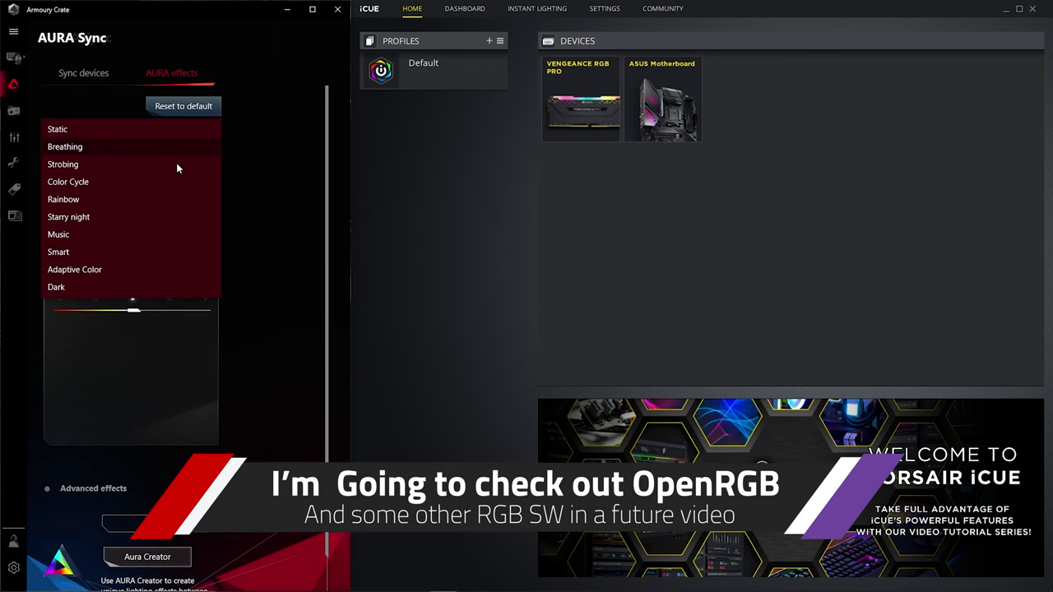
pyautogui.click(130, 199)
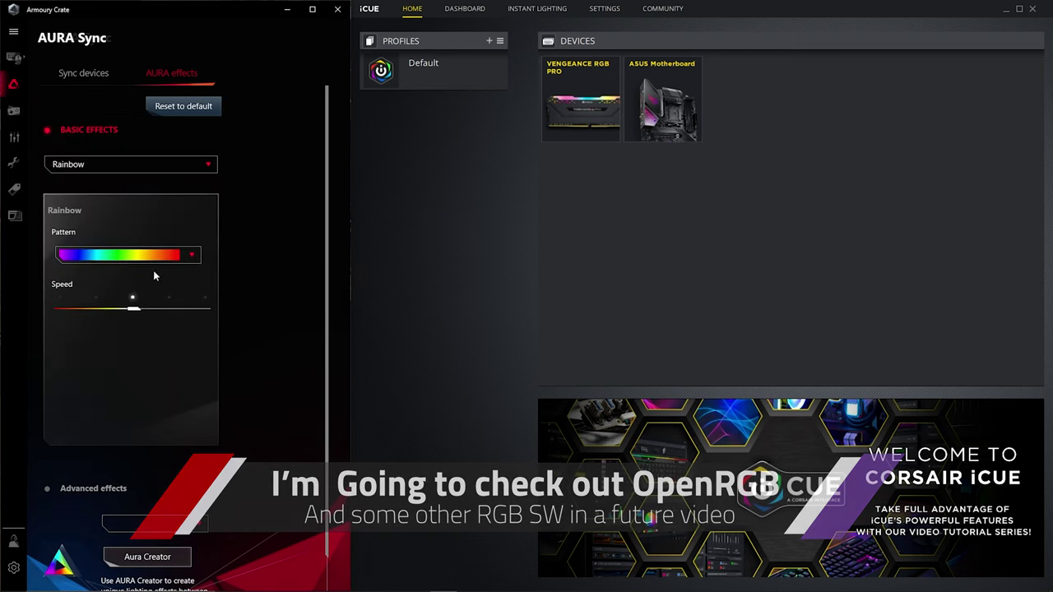
pyautogui.click(141, 263)
pyautogui.click(164, 156)
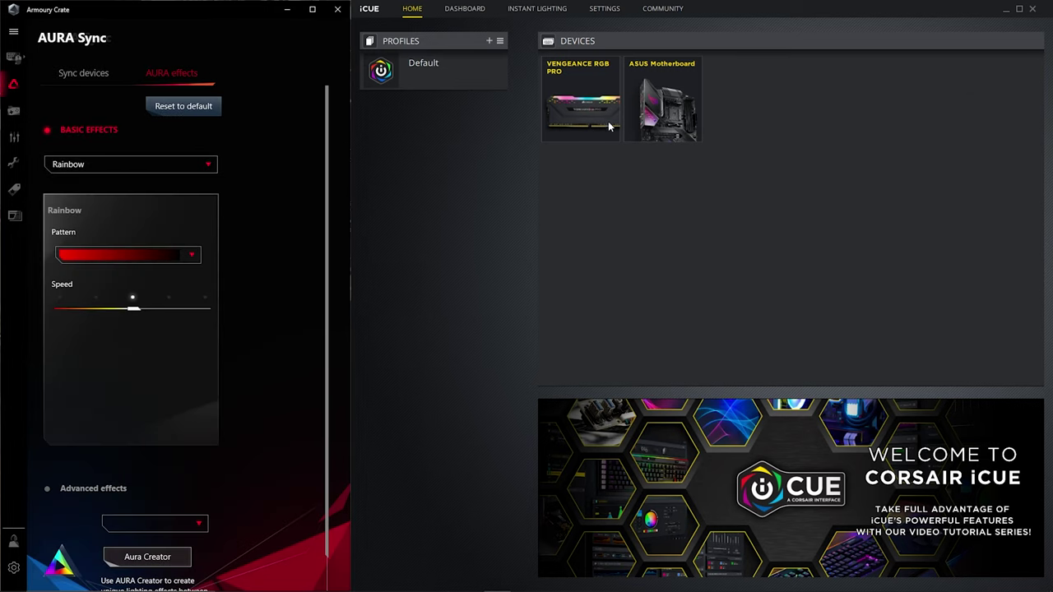
# Switch to iCUE and open the lighting effects of the Vengeance RGB Pro memory.
pyautogui.click(608, 120)
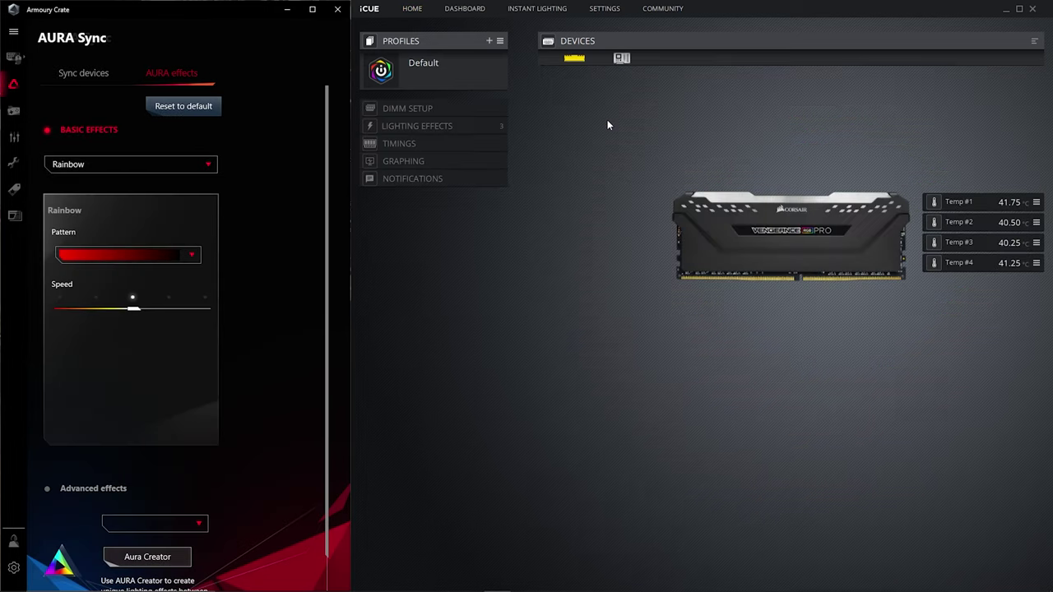
pyautogui.click(429, 125)
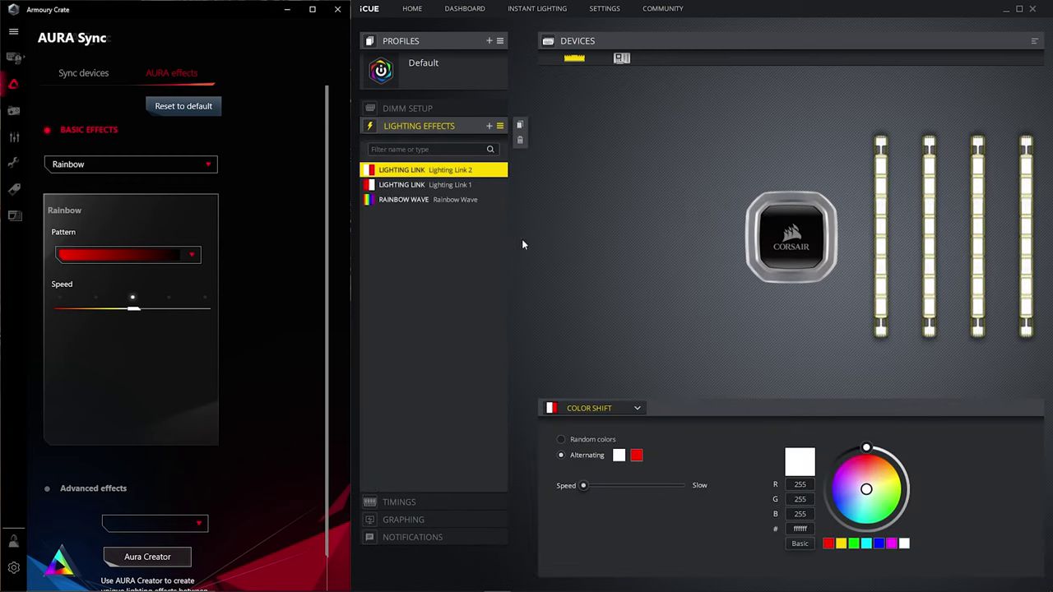
# Check the ASUS Motherboard's Back IO zones in Lighting Link 2 by toggling them, and return to the memory's lighting effects.
pyautogui.click(621, 59)
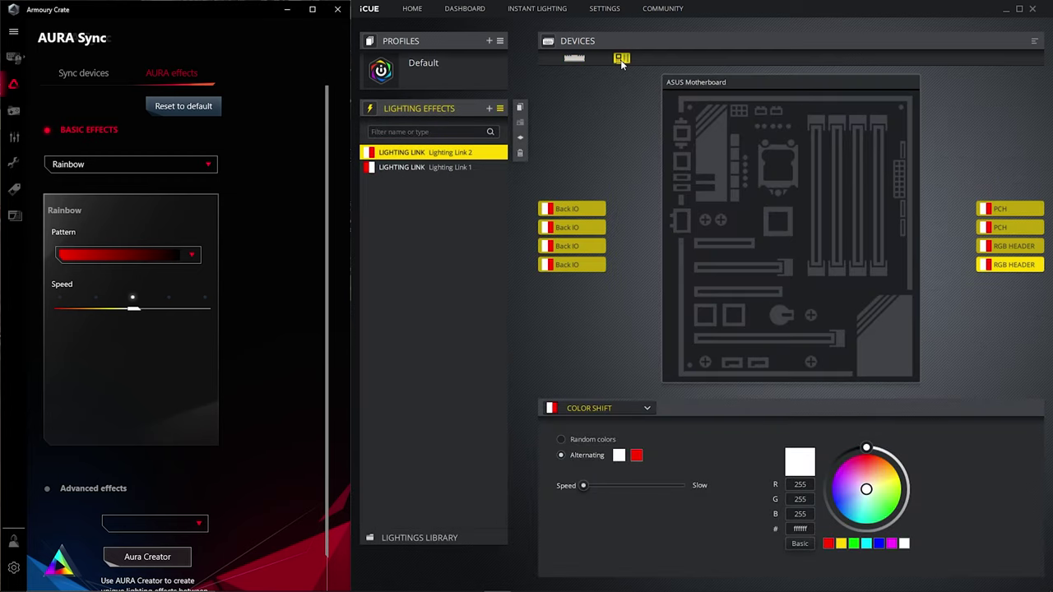
pyautogui.click(580, 209)
pyautogui.click(581, 247)
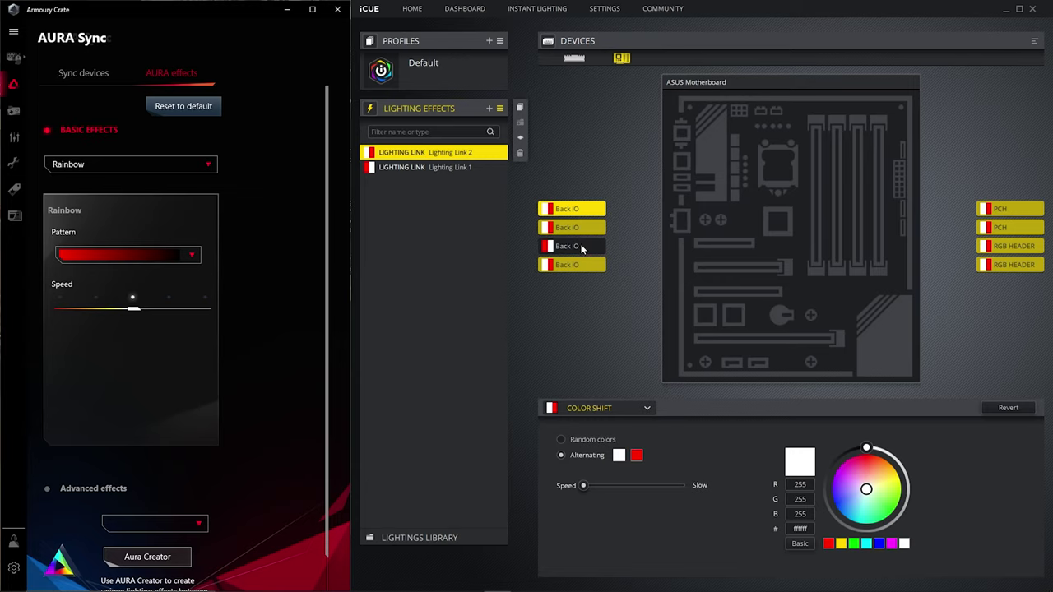
pyautogui.click(580, 246)
pyautogui.click(576, 265)
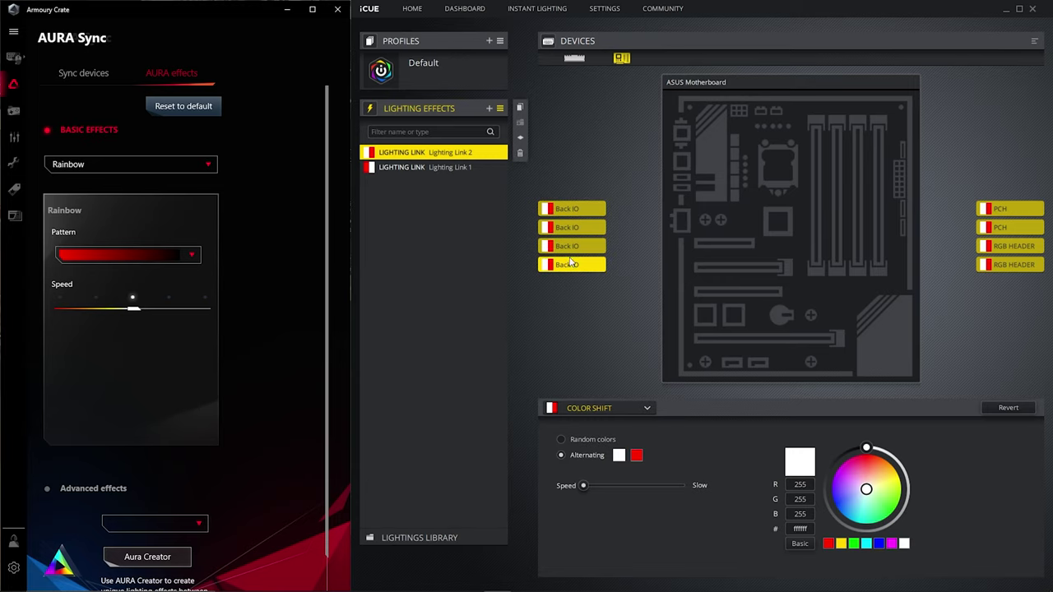
pyautogui.click(574, 59)
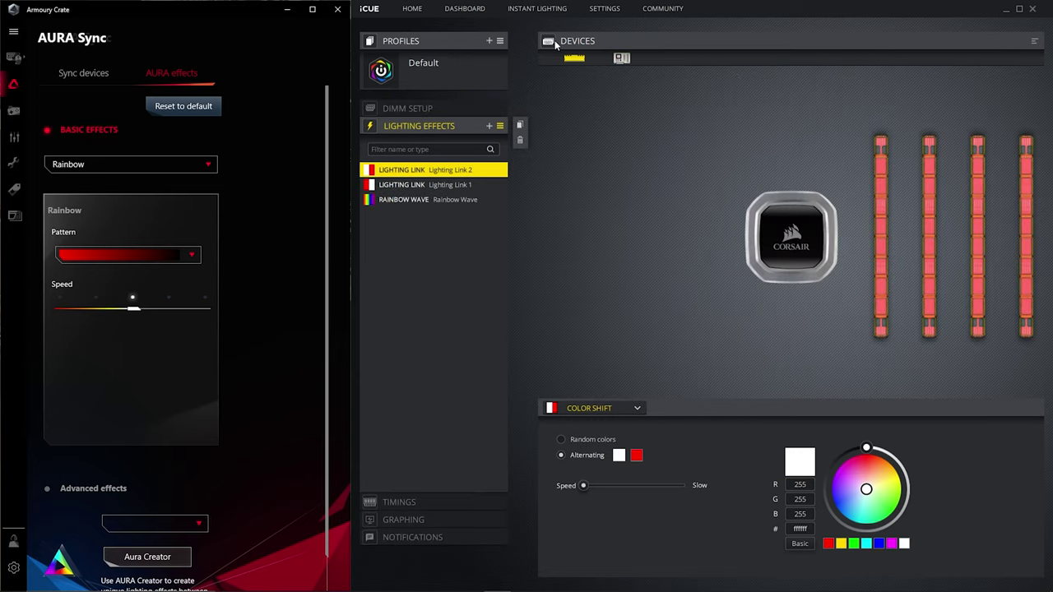
# Remove the ASUS motherboard from iCUE's controlled devices through its settings, and reselect the Rainbow basic effect in Armoury Crate.
pyautogui.click(605, 8)
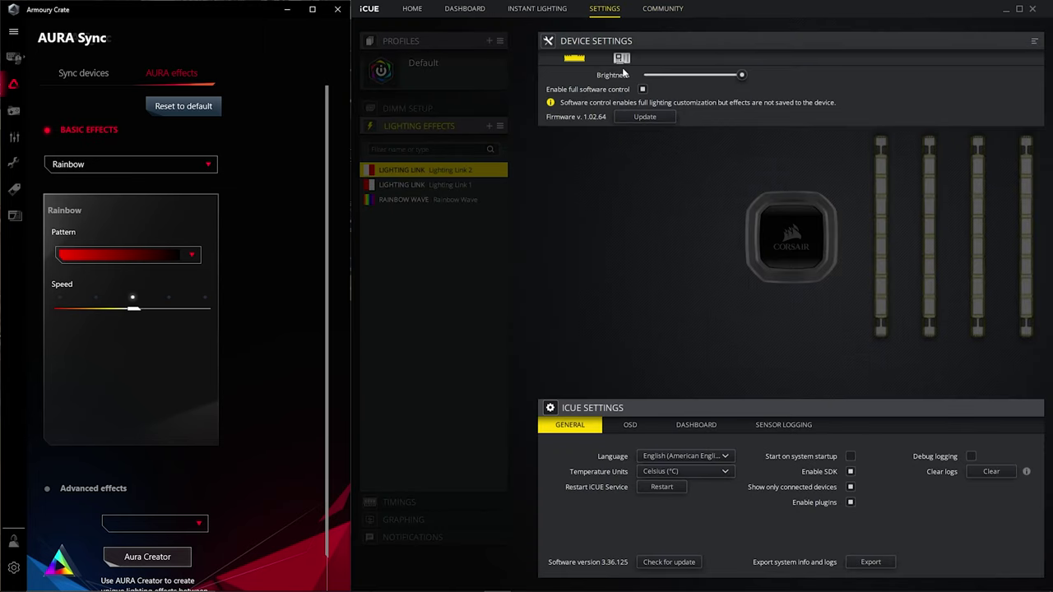
pyautogui.click(621, 56)
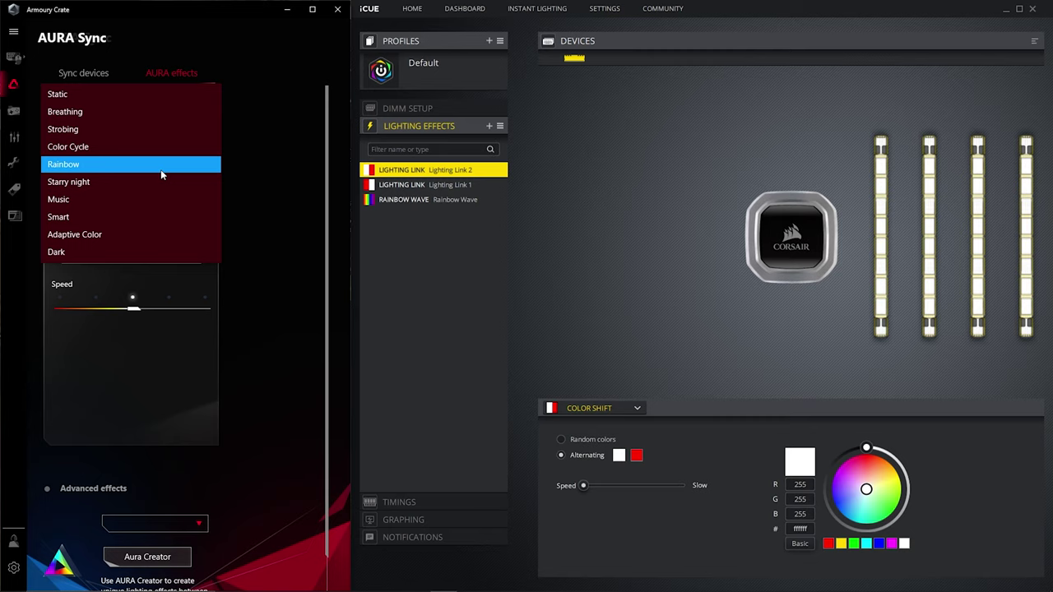
pyautogui.click(160, 165)
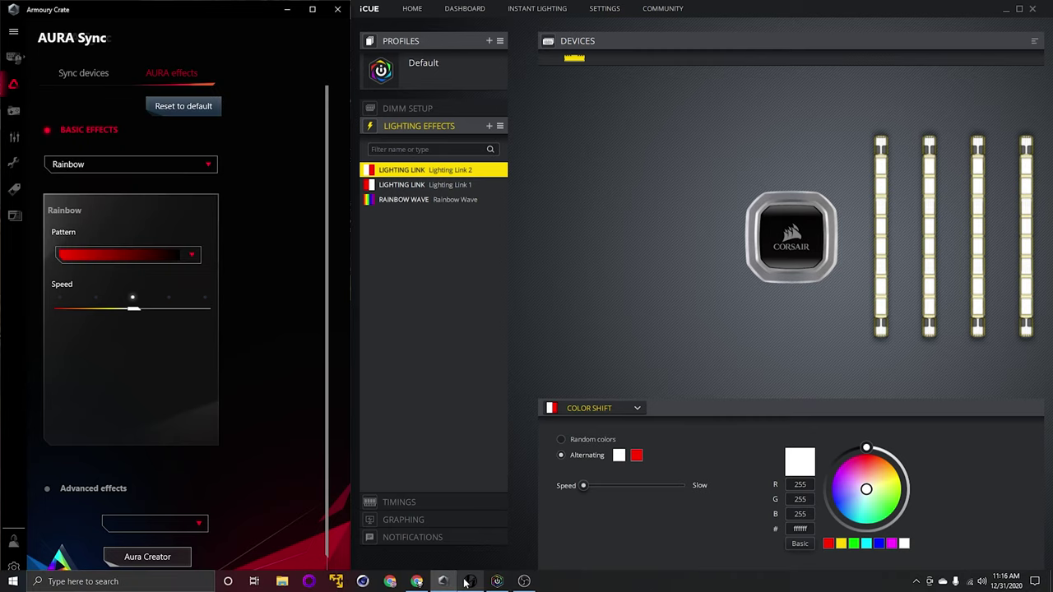
# Switch to the Lian Li UNI FAN SL software and turn on MotherBoard Software Sync, accepting the notice about fan current.
pyautogui.click(468, 582)
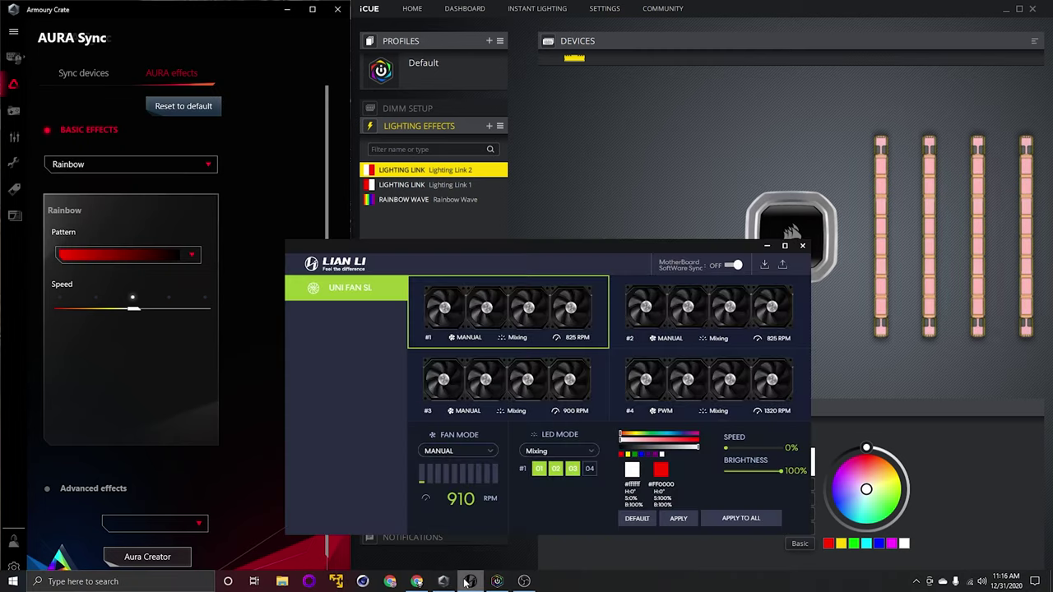
pyautogui.click(735, 266)
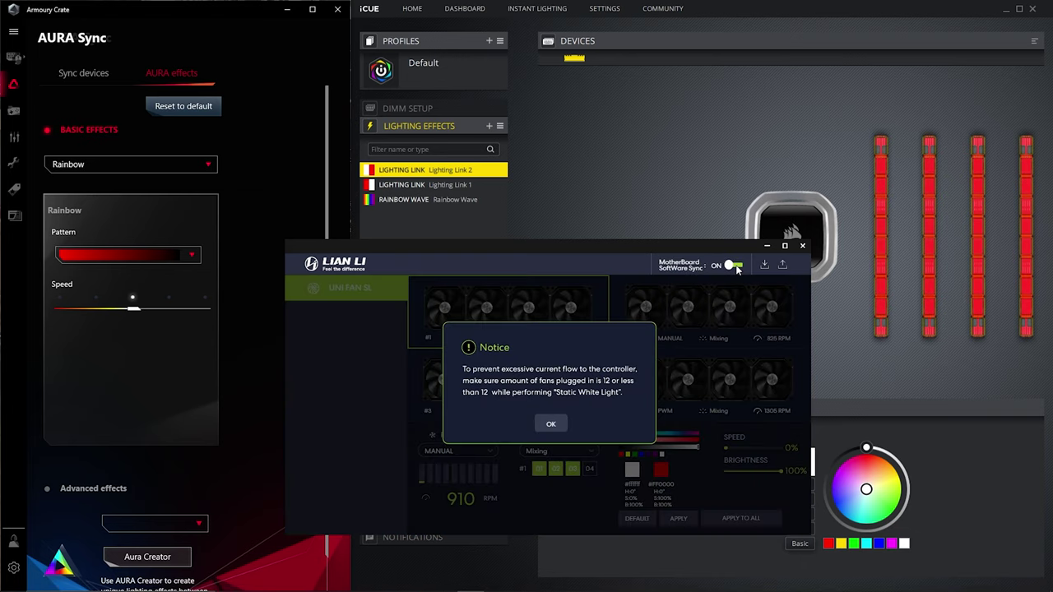
pyautogui.click(550, 424)
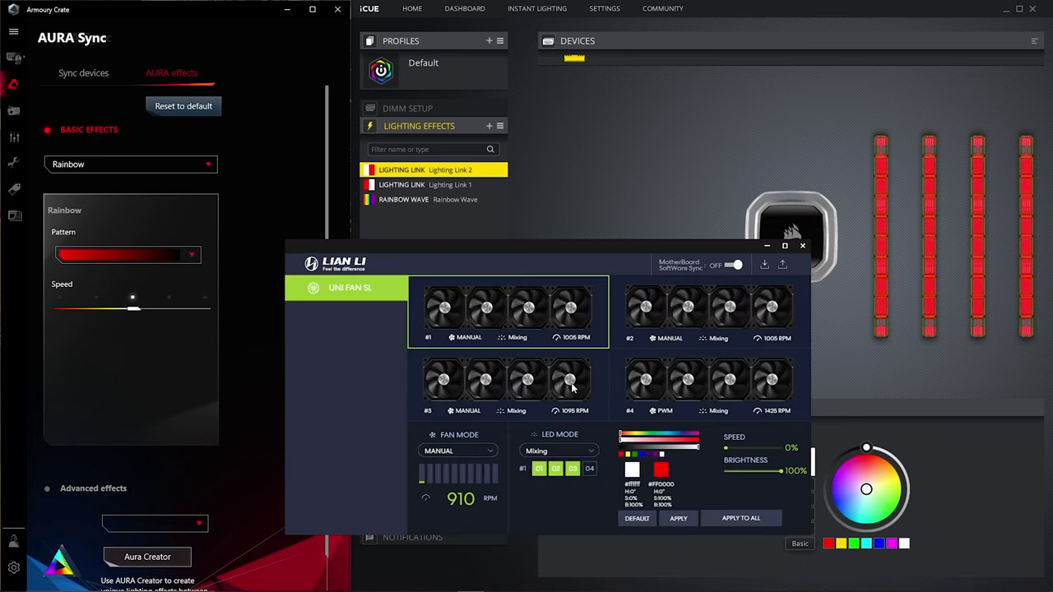
pyautogui.click(549, 424)
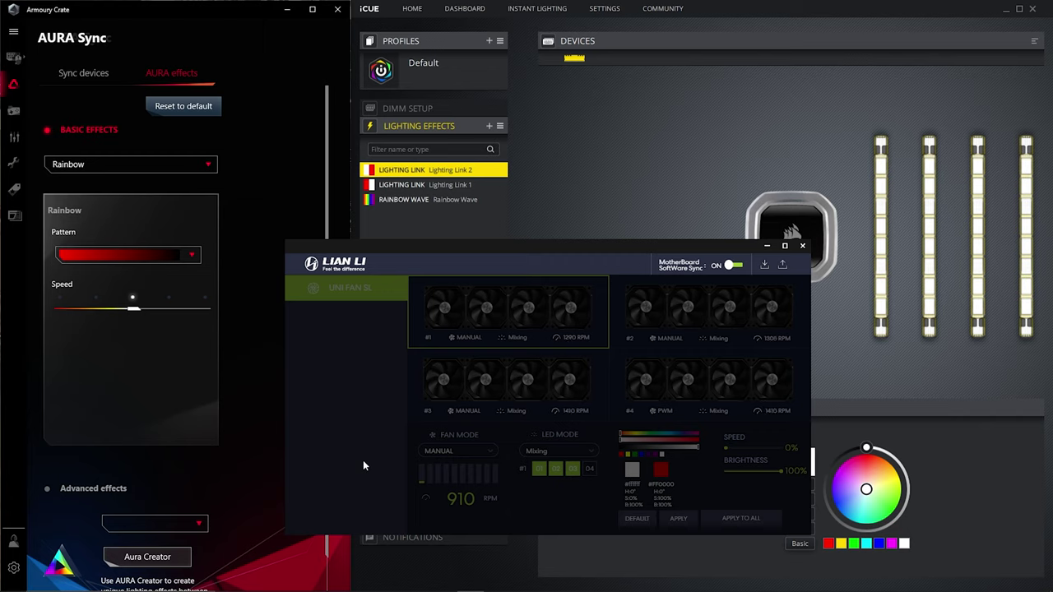
# Return to Armoury Crate and set the Rainbow effect's pattern to the yellow-and-magenta gradient.
pyautogui.click(272, 367)
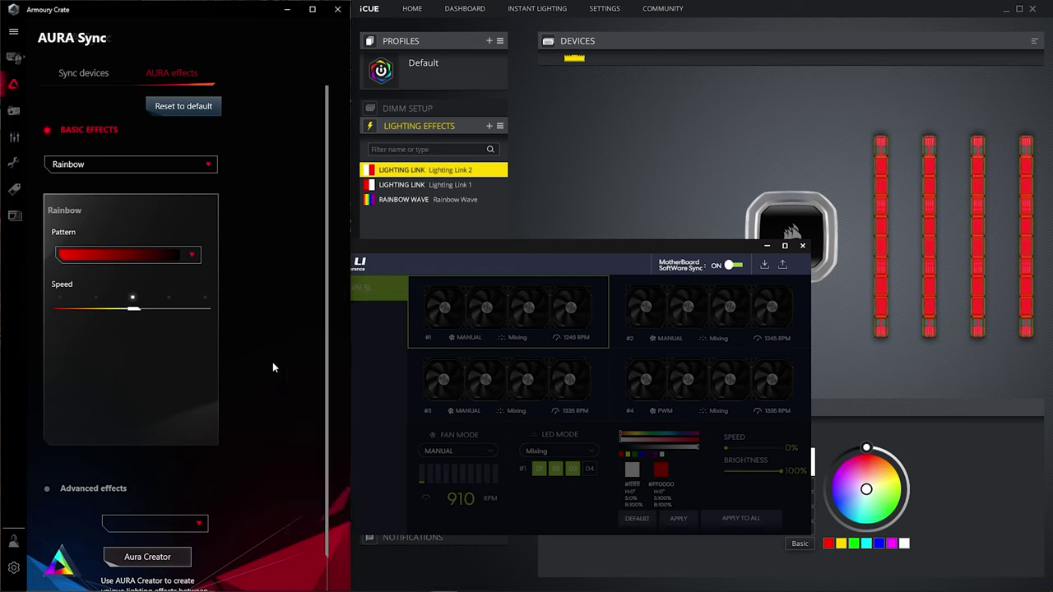
pyautogui.click(185, 255)
pyautogui.click(148, 325)
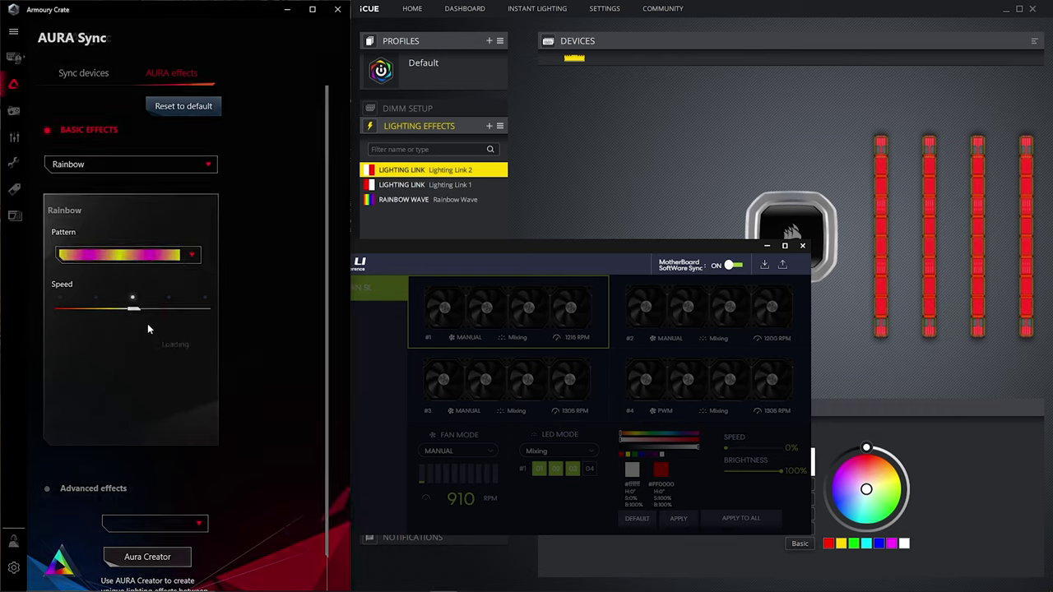